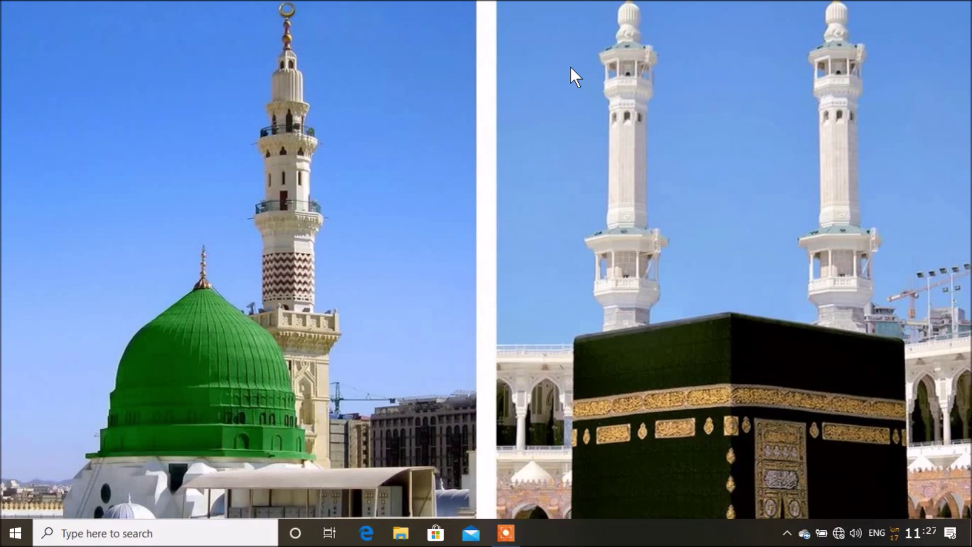
Step: Open This PC, browse the windows (D:) USB drive's efi and files folders, then close it
key("super")
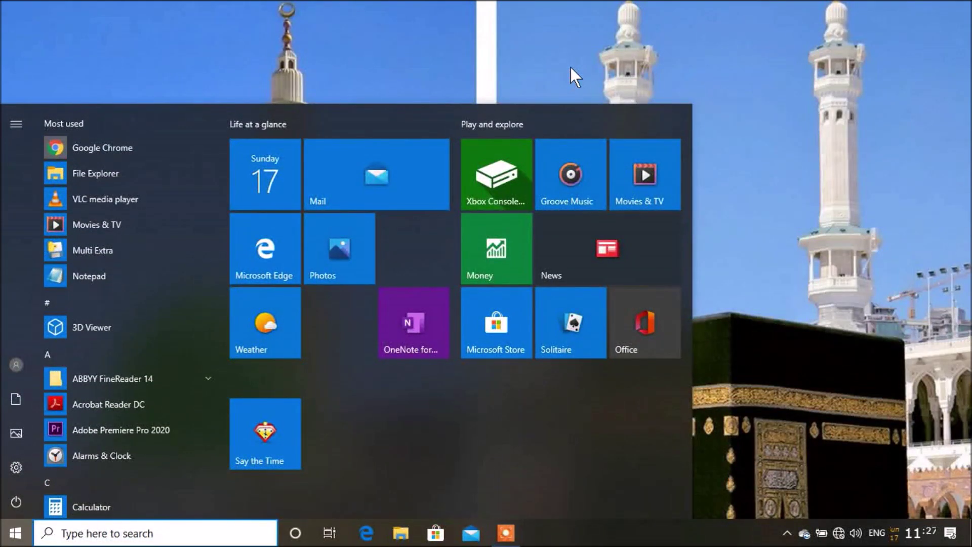
type("th")
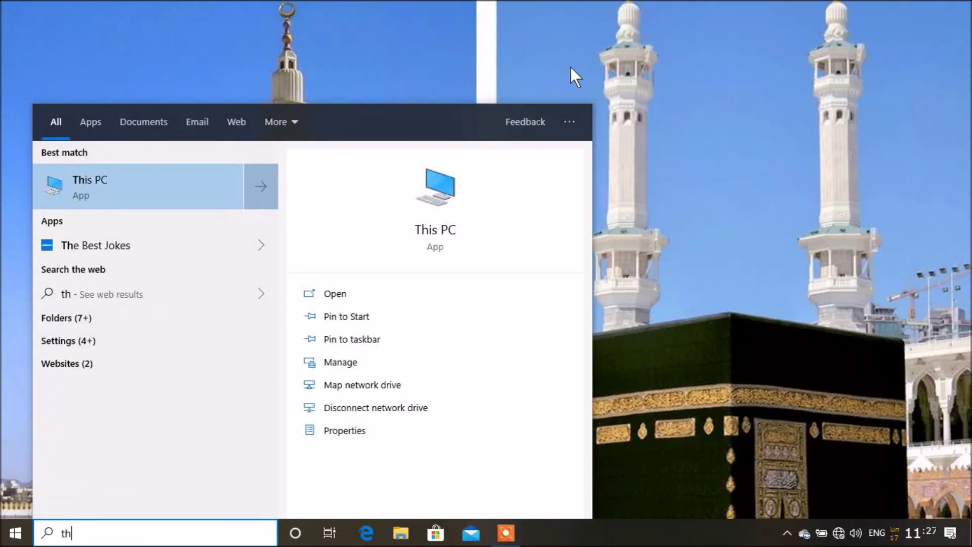
key("Escape")
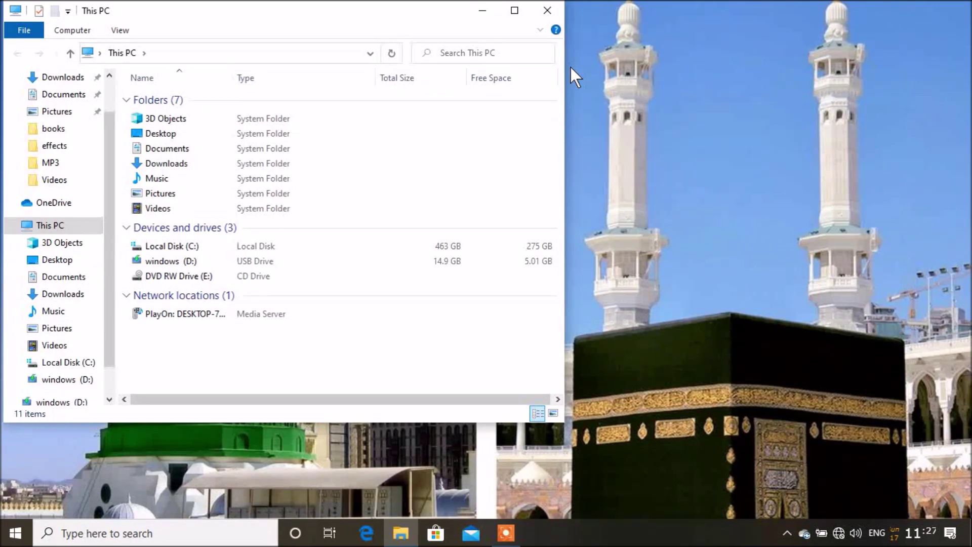
key("w")
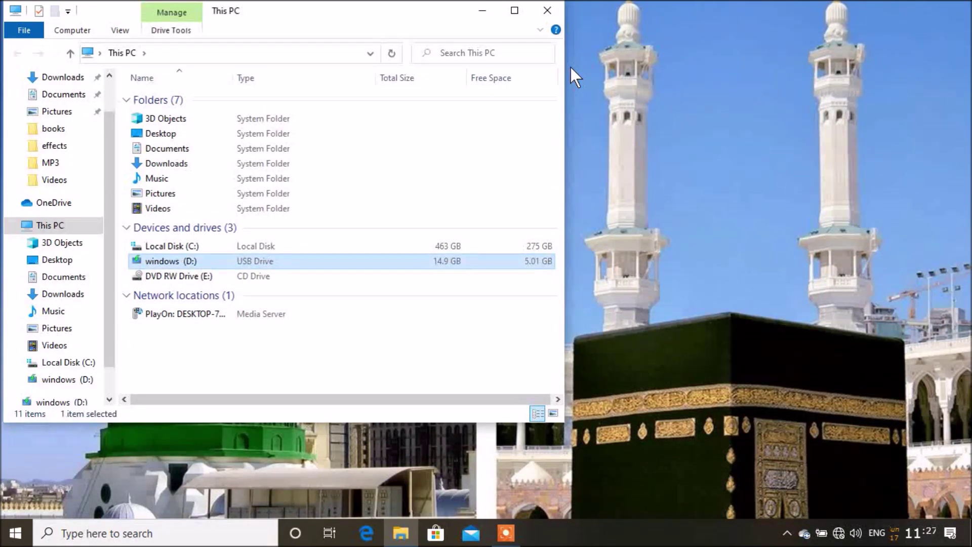
key("Return")
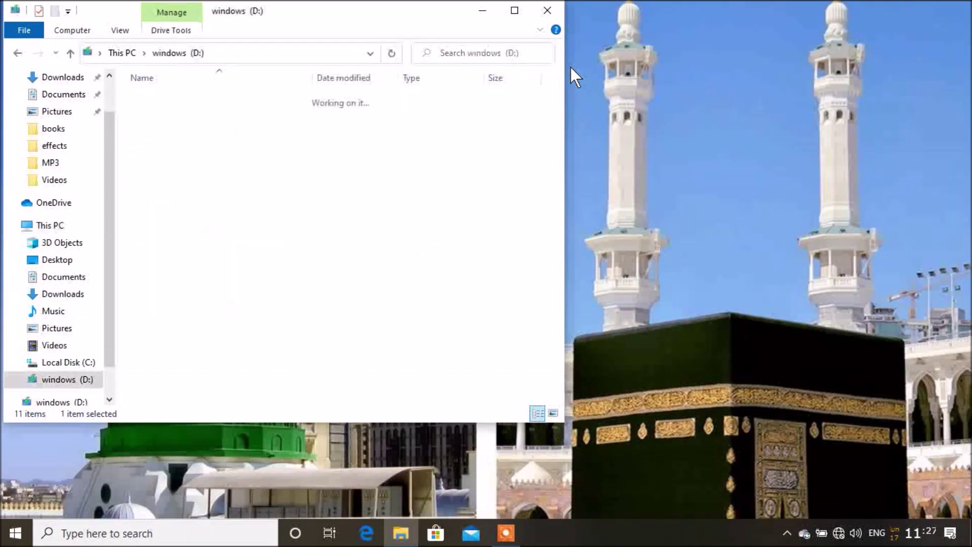
key("e")
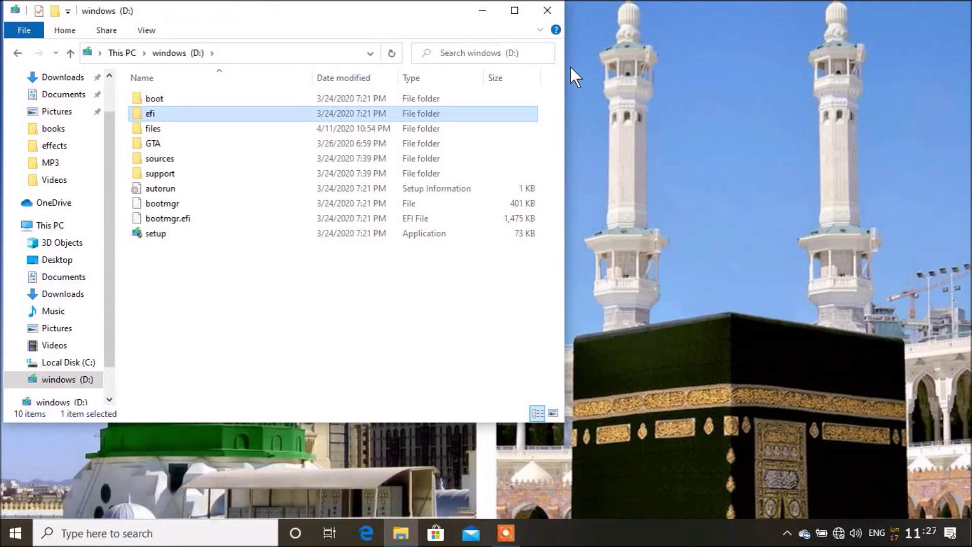
key("f")
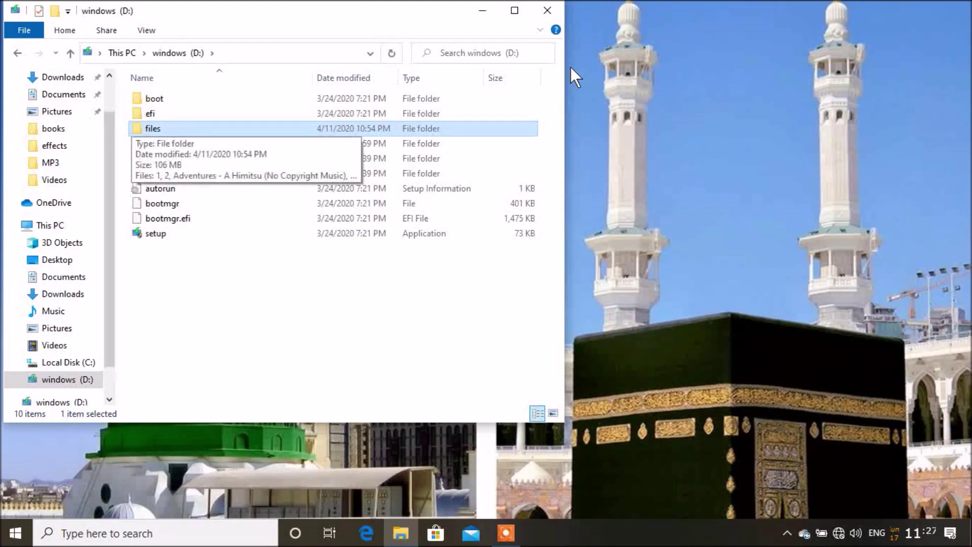
key("alt+F4")
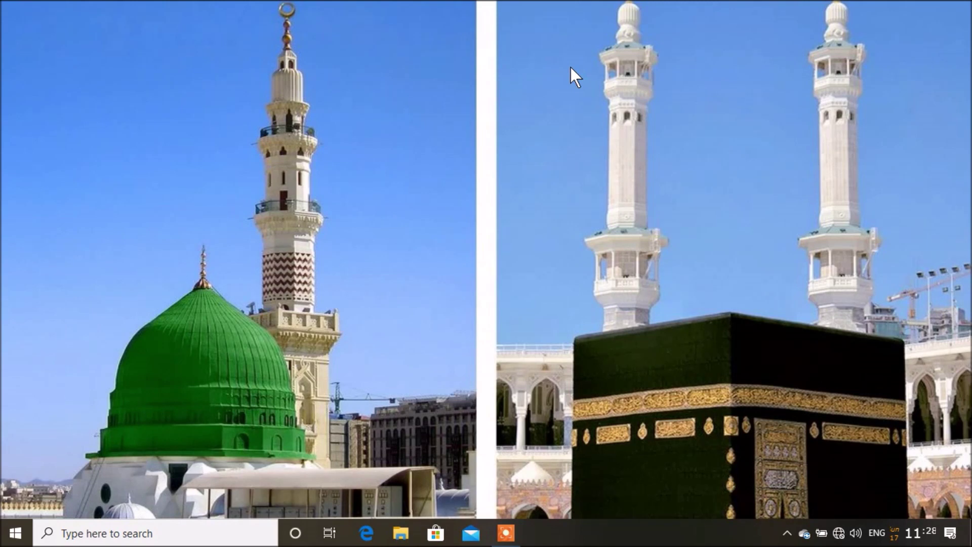
Step: Enter regedit.exe in the Run dialog, replacing the previous command
key("super+r")
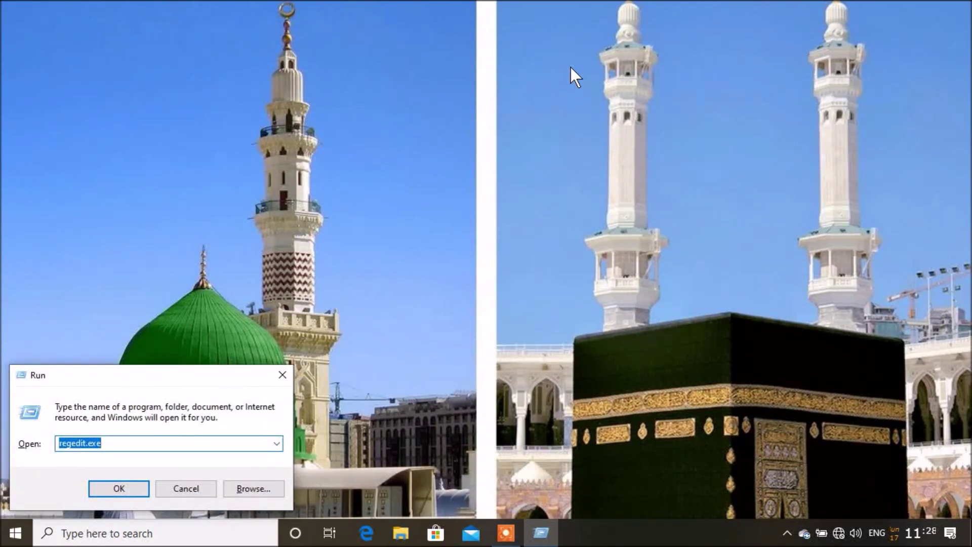
key("BackSpace")
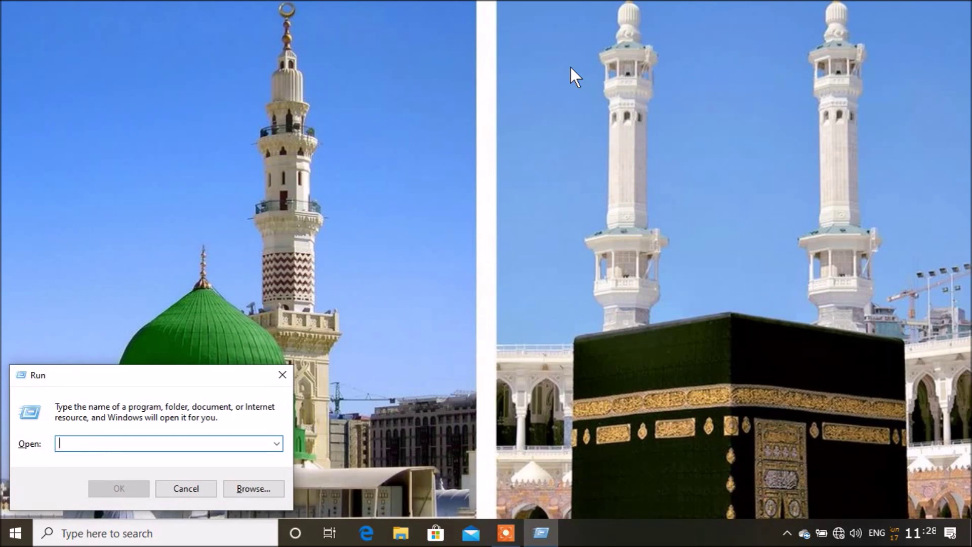
type("rege")
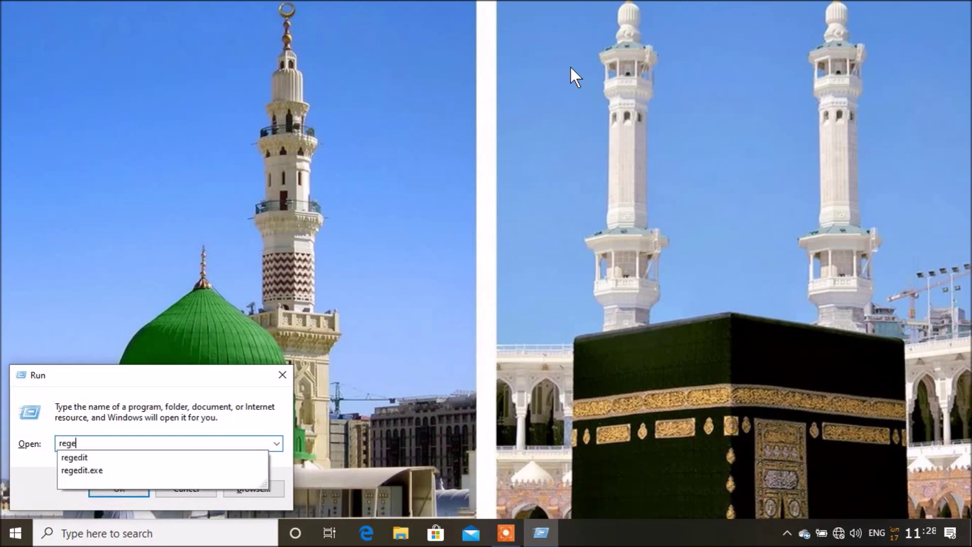
type("dit.")
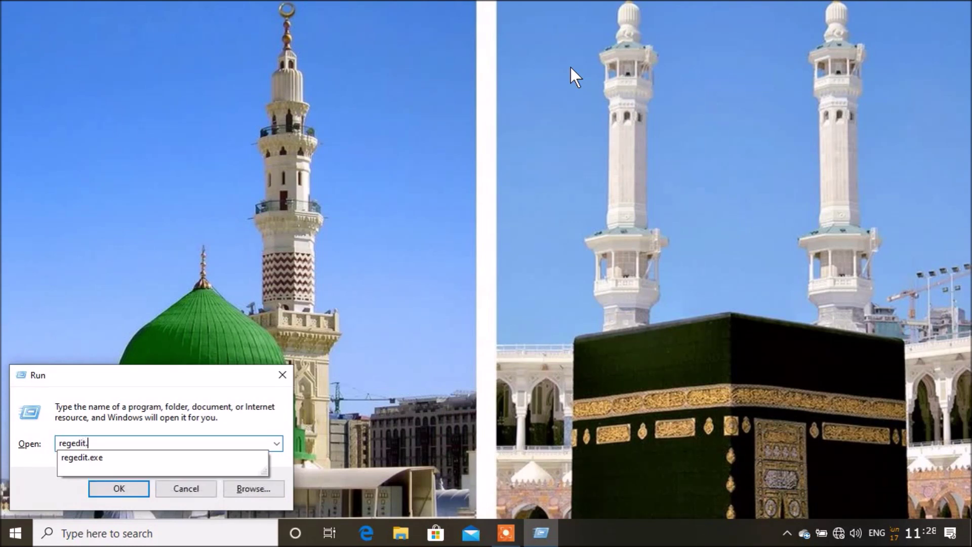
type("exe")
key("Escape")
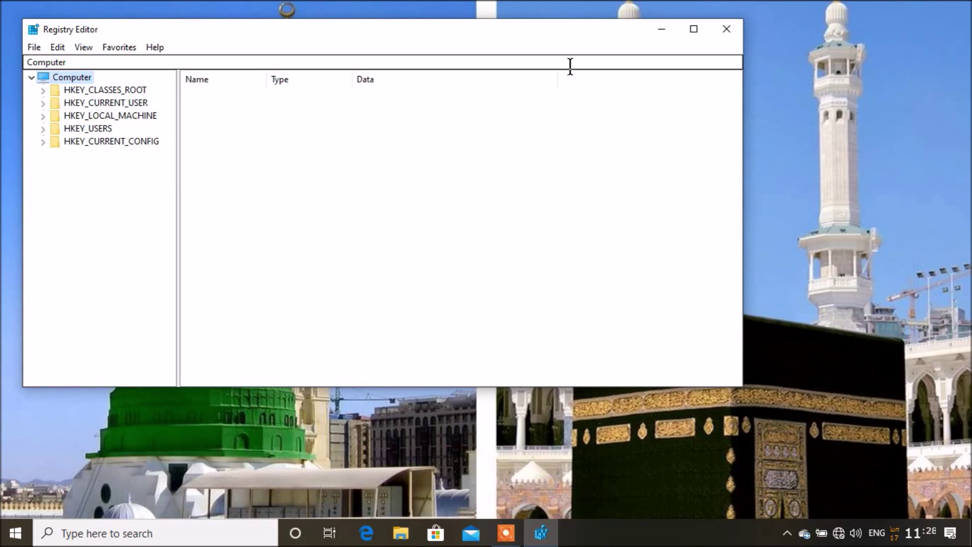
Step: Expand HKEY_LOCAL_MACHINE, then move past SAM and SECURITY to SYSTEM and expand it
key("Down")
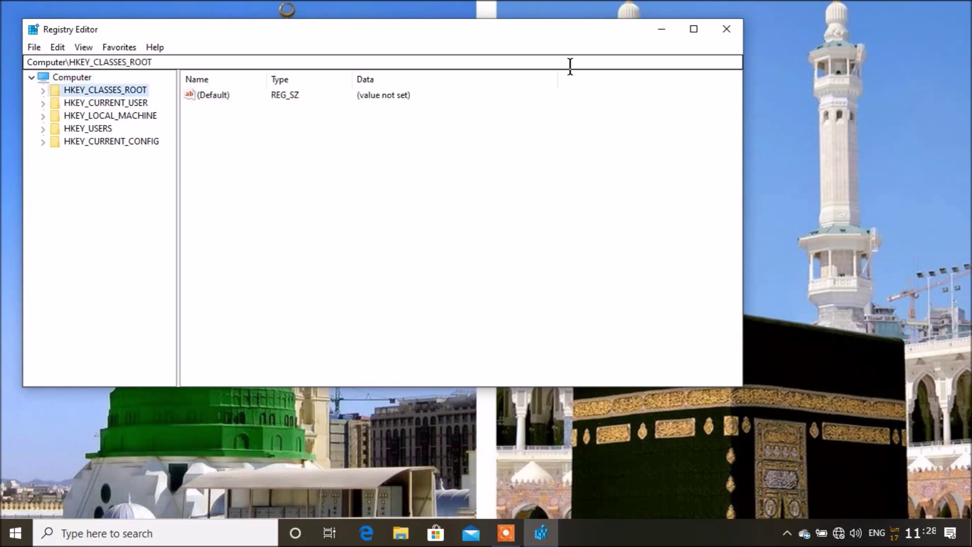
key("Down")
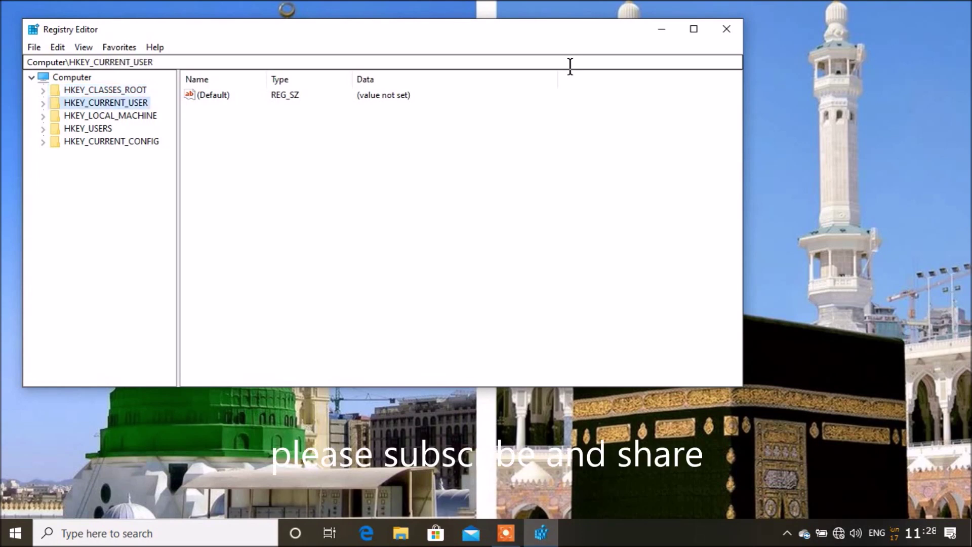
key("Down")
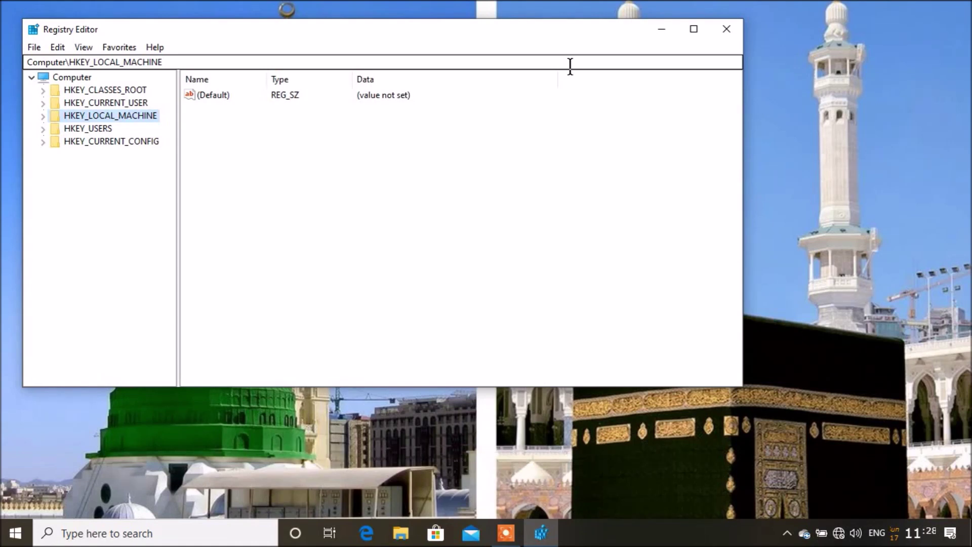
key("Right")
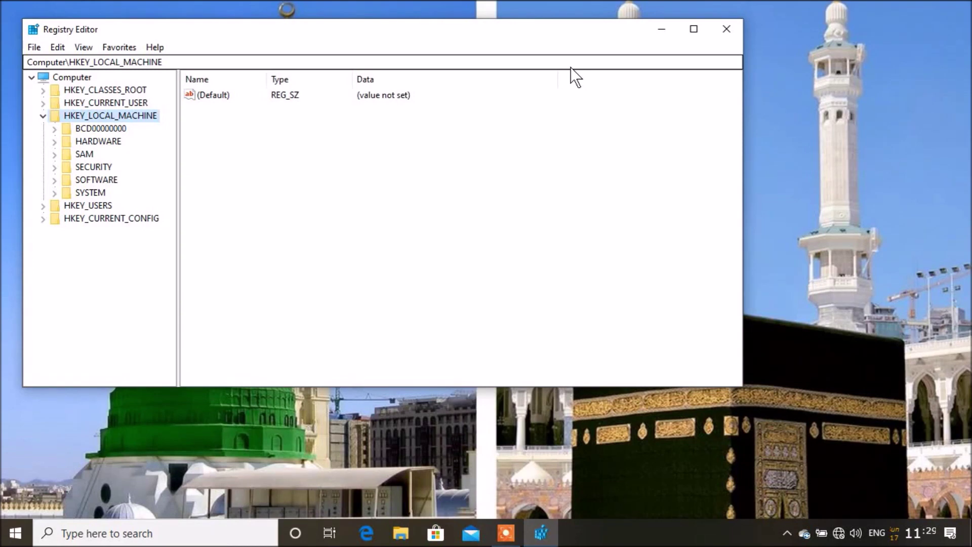
key("Down")
key("Down")
key("Down")
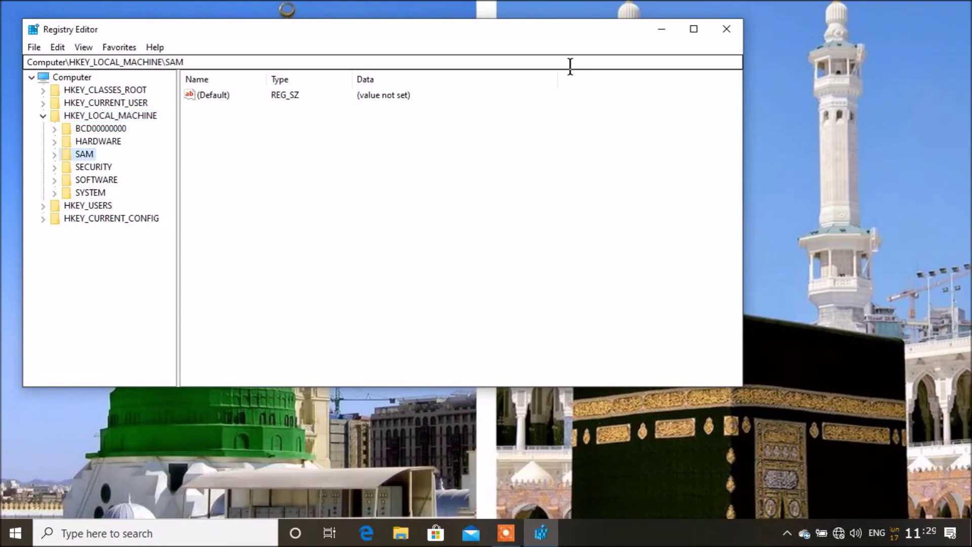
key("Down")
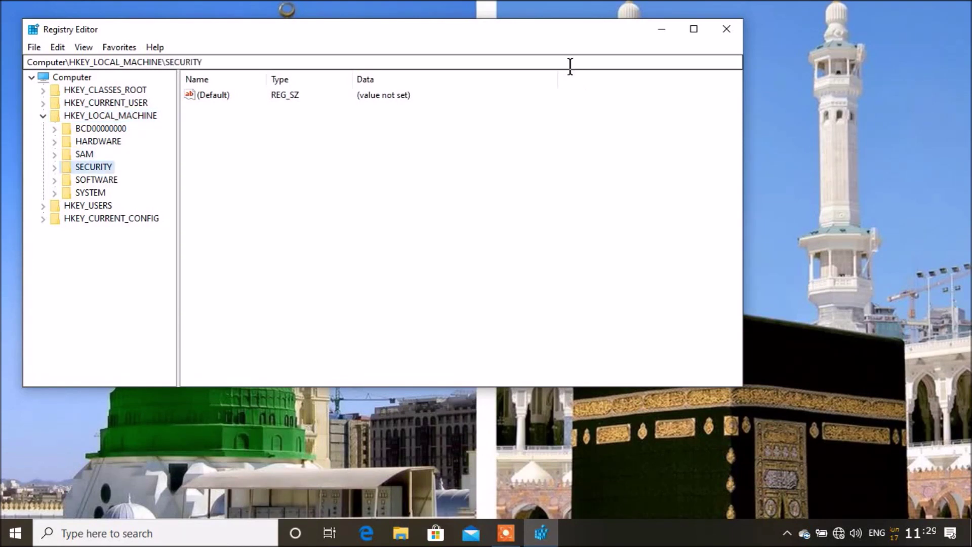
key("Down")
key("Down")
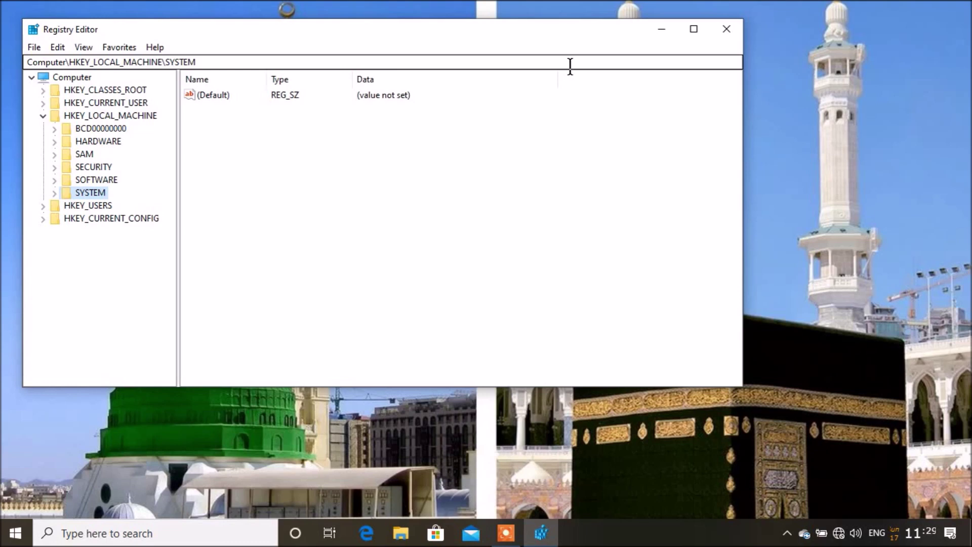
key("Right")
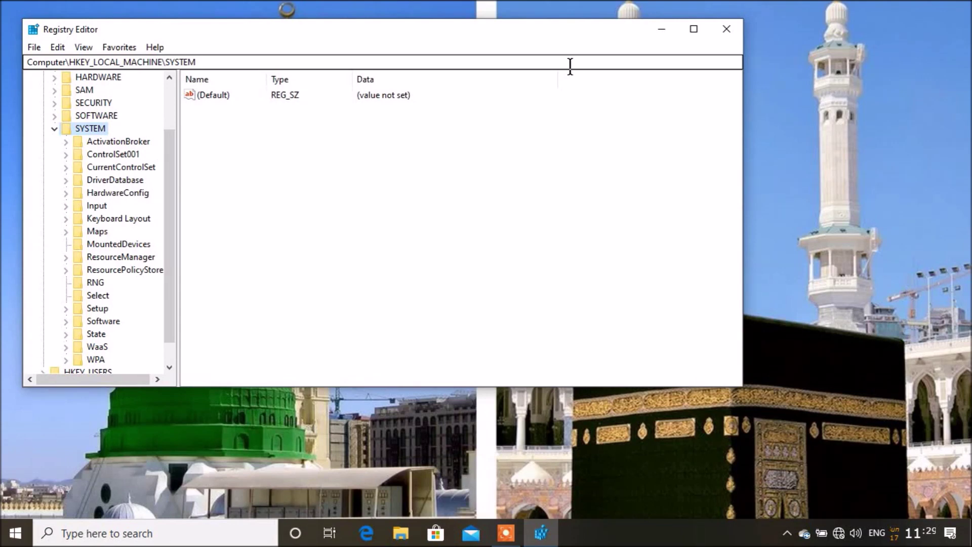
Step: Expand CurrentControlSet under SYSTEM, then select and expand its Services key
key("Down")
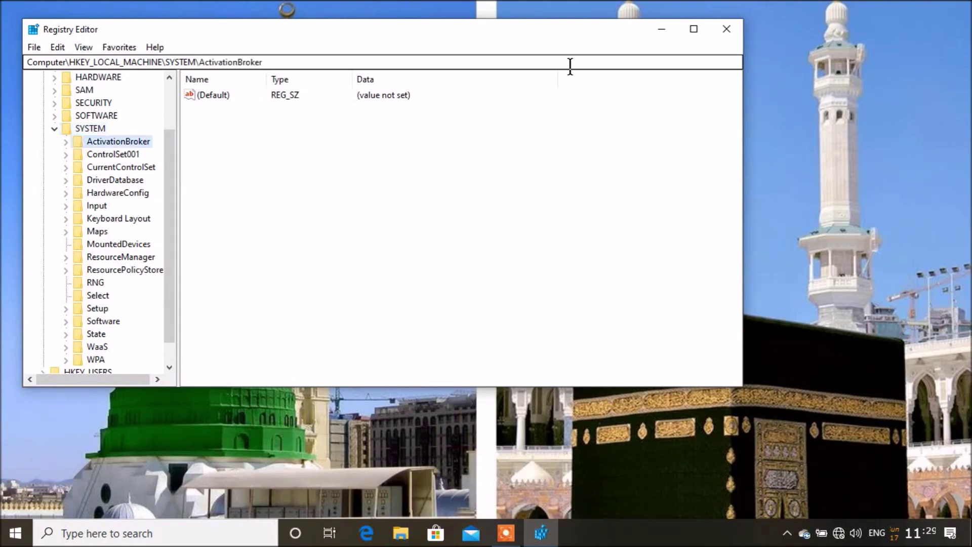
key("Down")
key("Down")
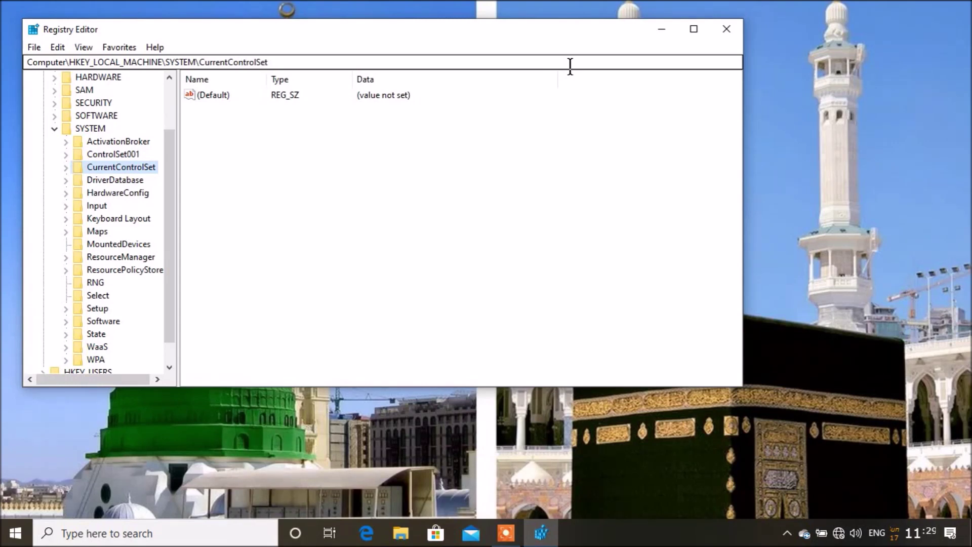
key("Right")
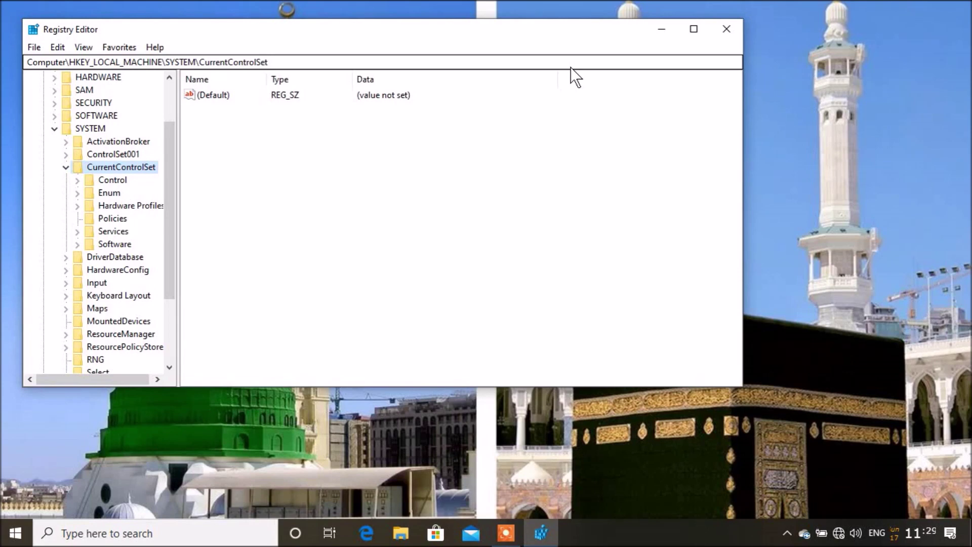
key("s")
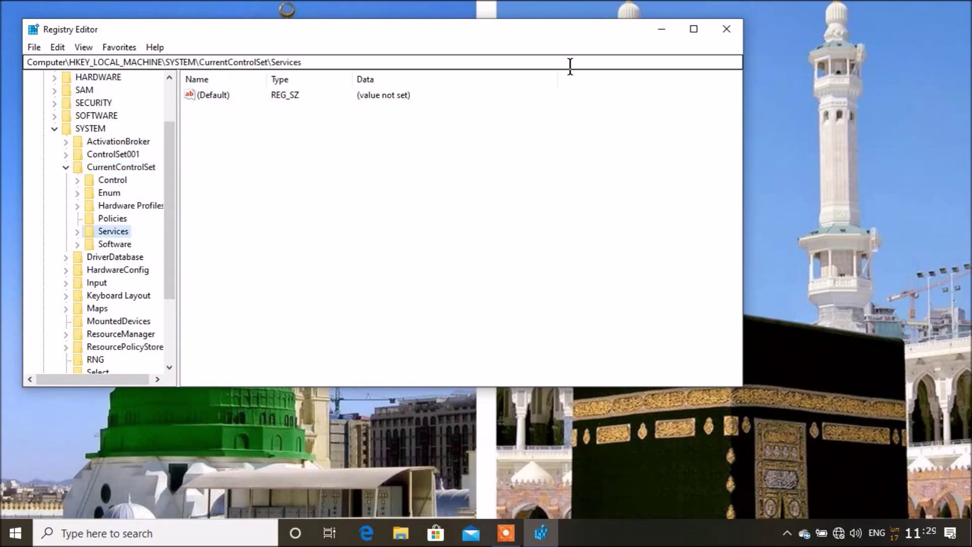
key("Right")
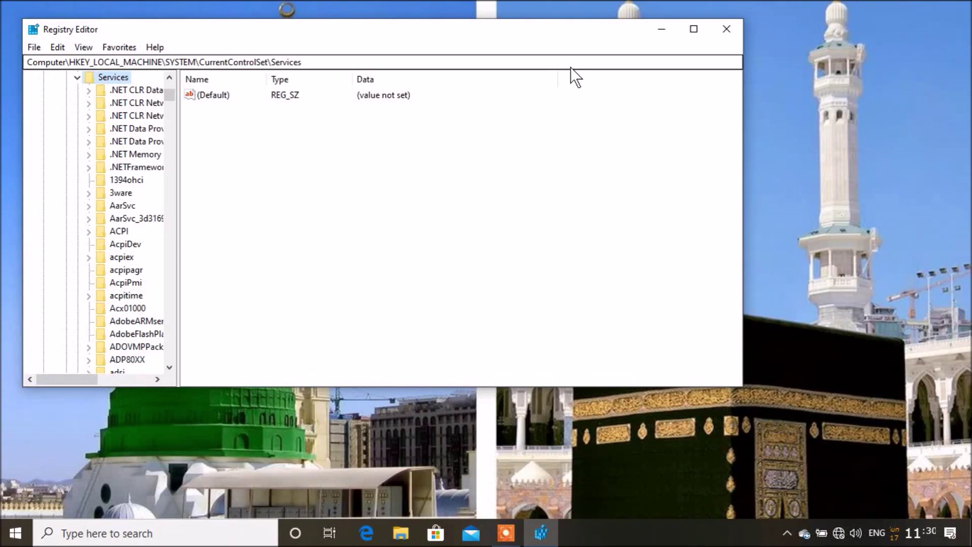
Step: Jump to UASPStor and step down past usbaudio, usbhub and USBHUB3 to the USBSTOR key
key("u")
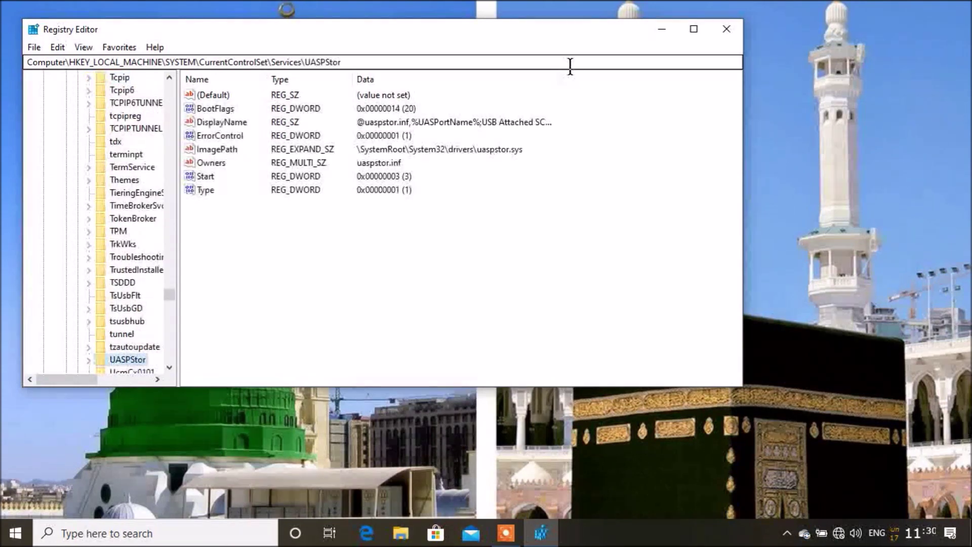
key("Down")
key("Down")
key("Down")
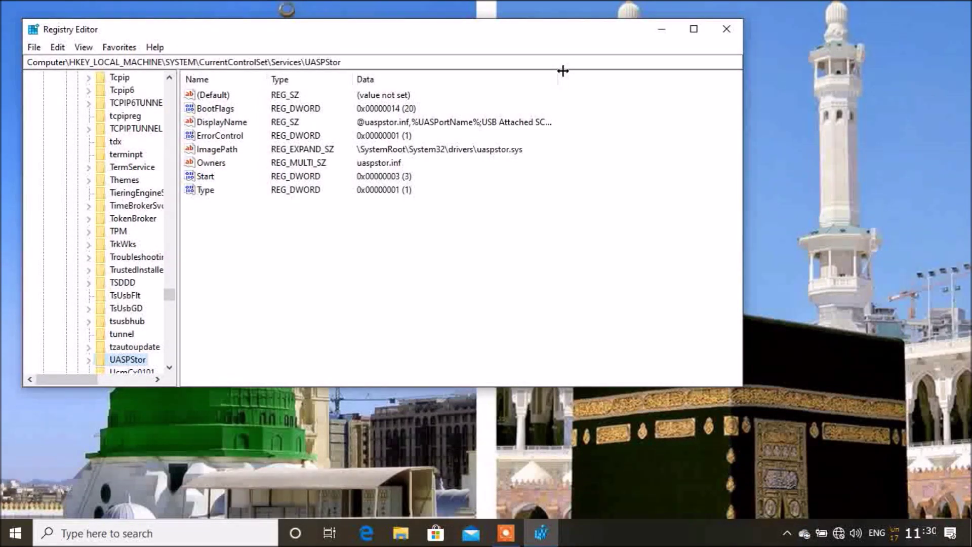
key("Down")
key("Down")
key("Down")
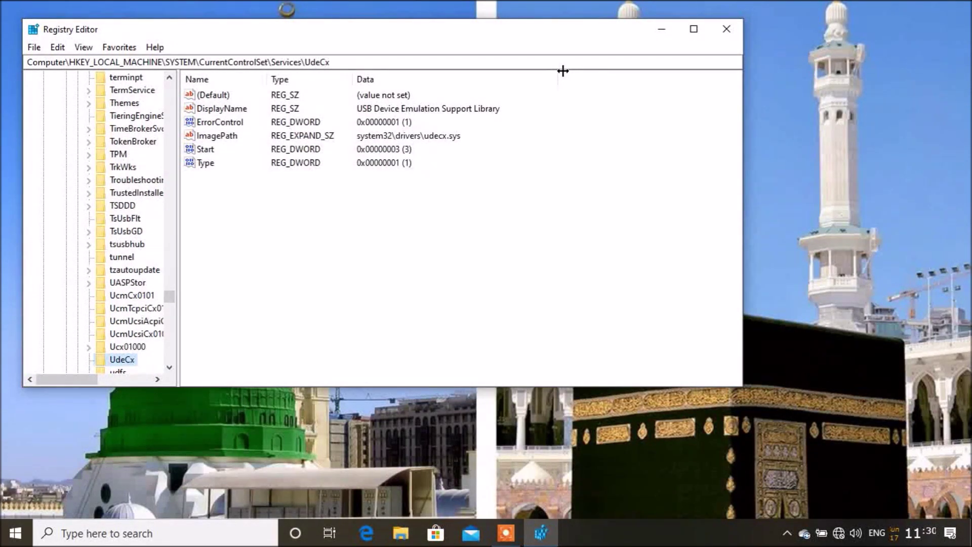
key("Down")
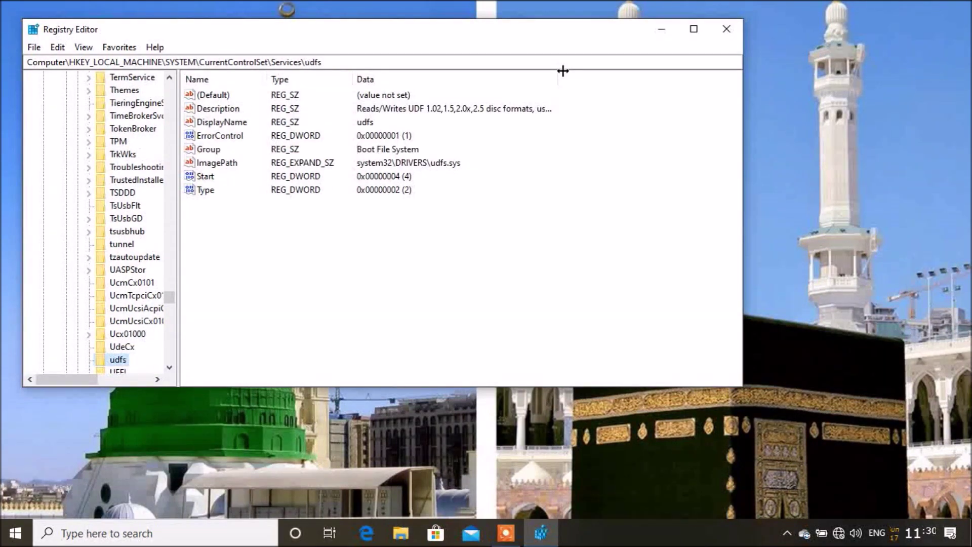
key("Down")
key("Down")
key("Down")
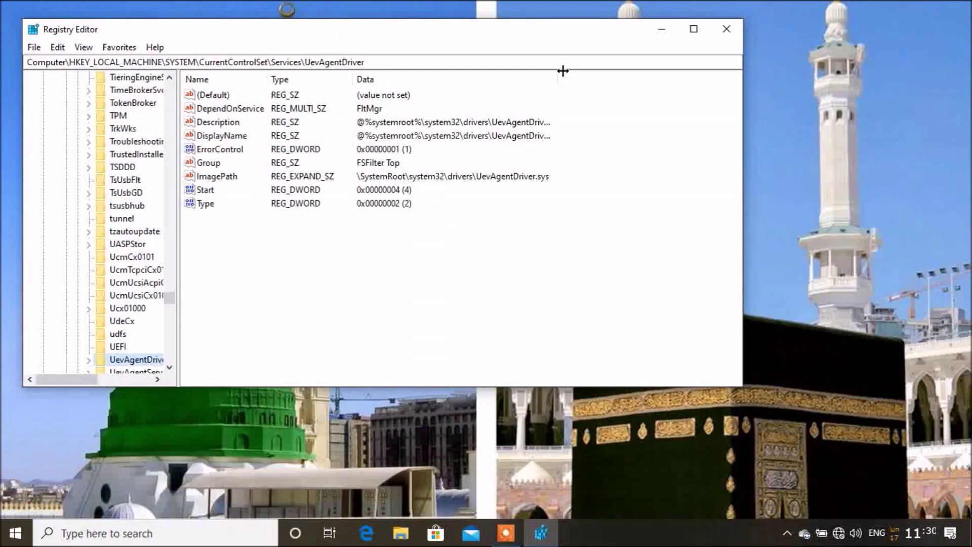
key("Down")
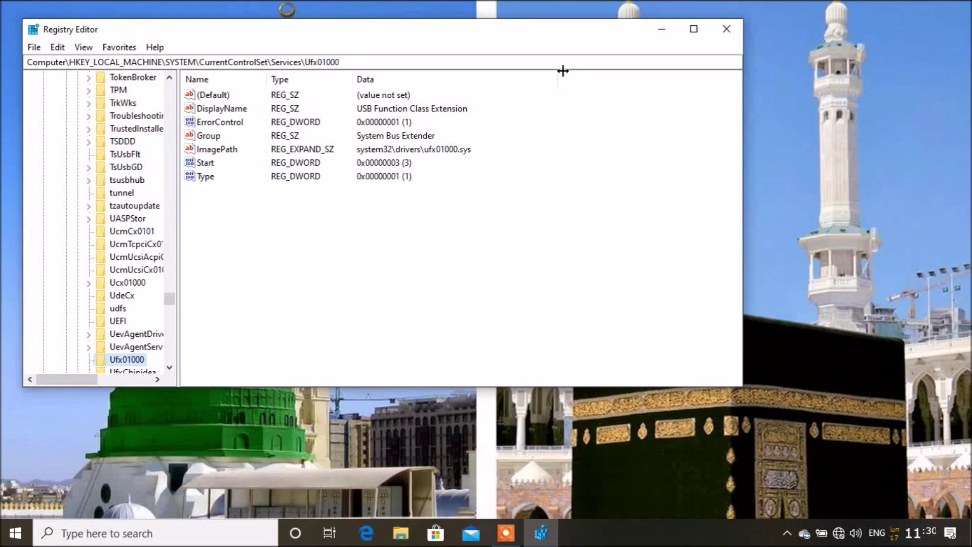
key("Down")
key("Down")
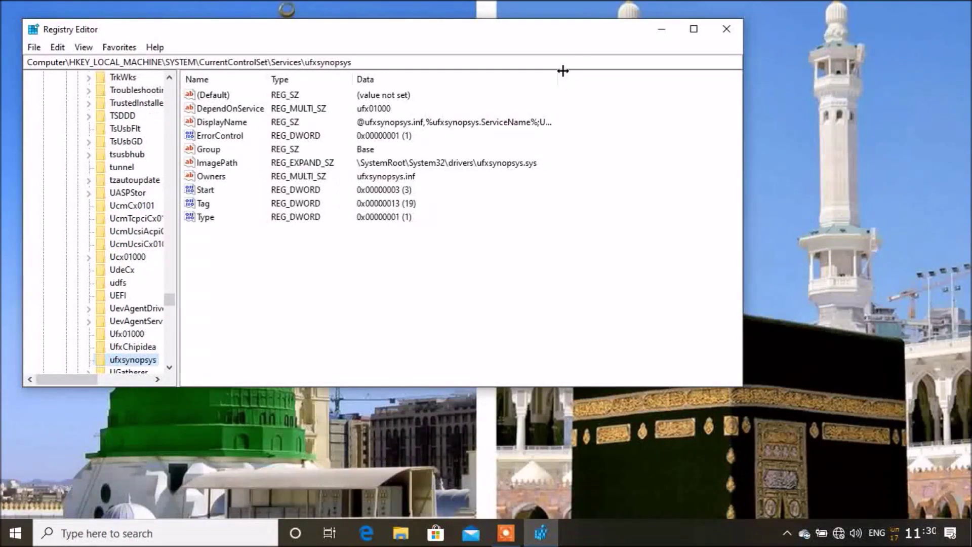
key("Down")
key("Down")
key("Down")
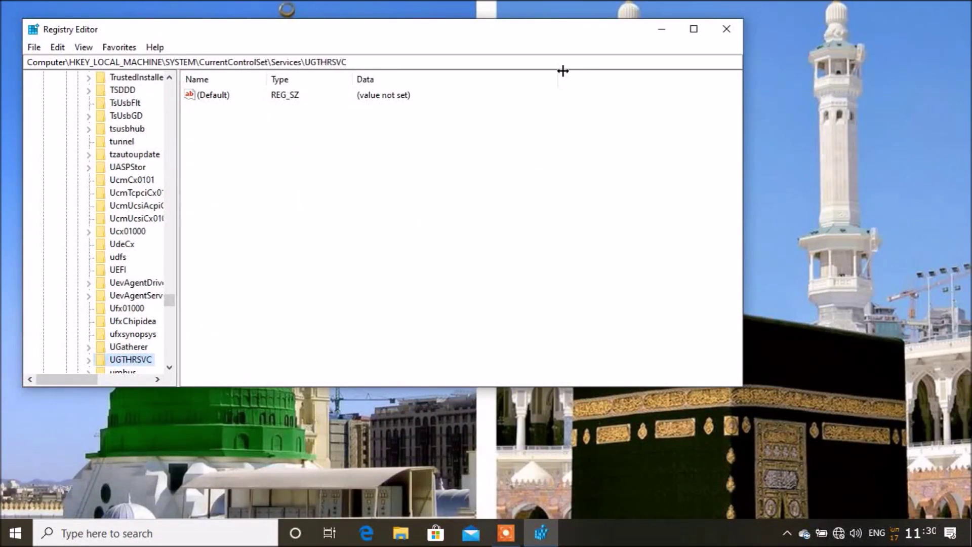
key("Down")
key("Down")
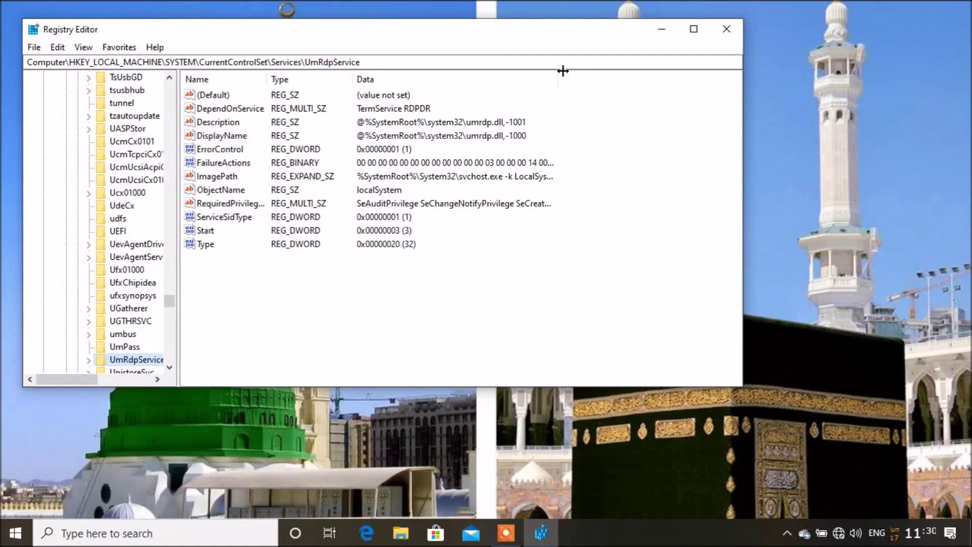
key("Down")
key("Down")
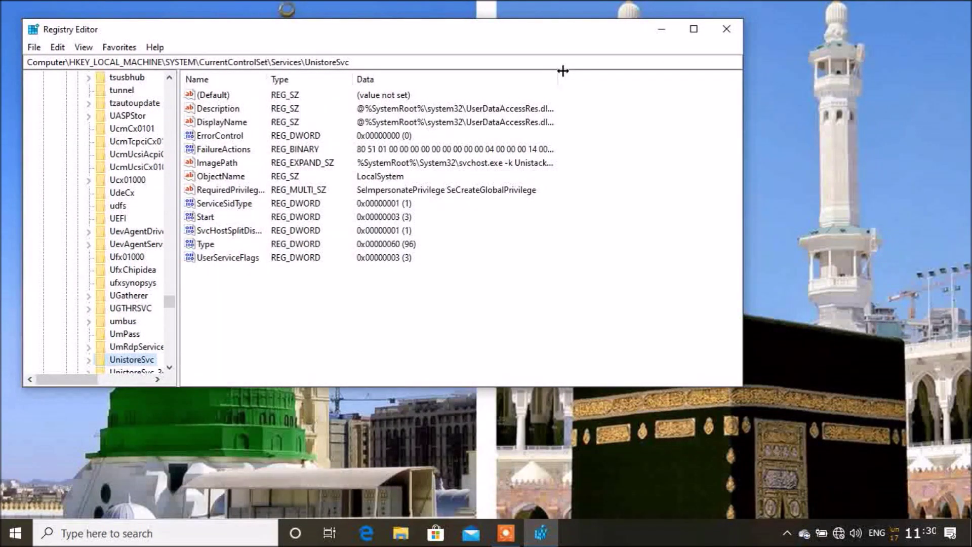
key("Down")
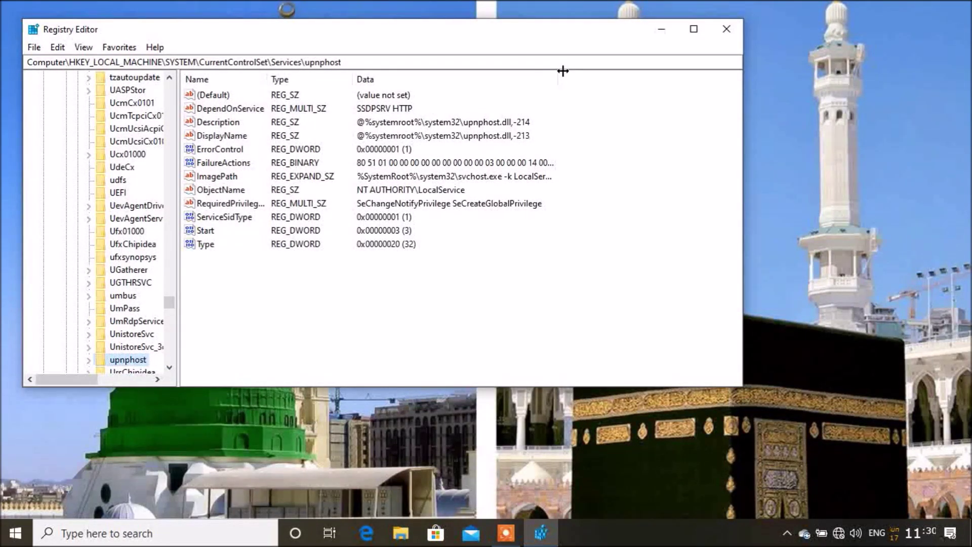
key("Down")
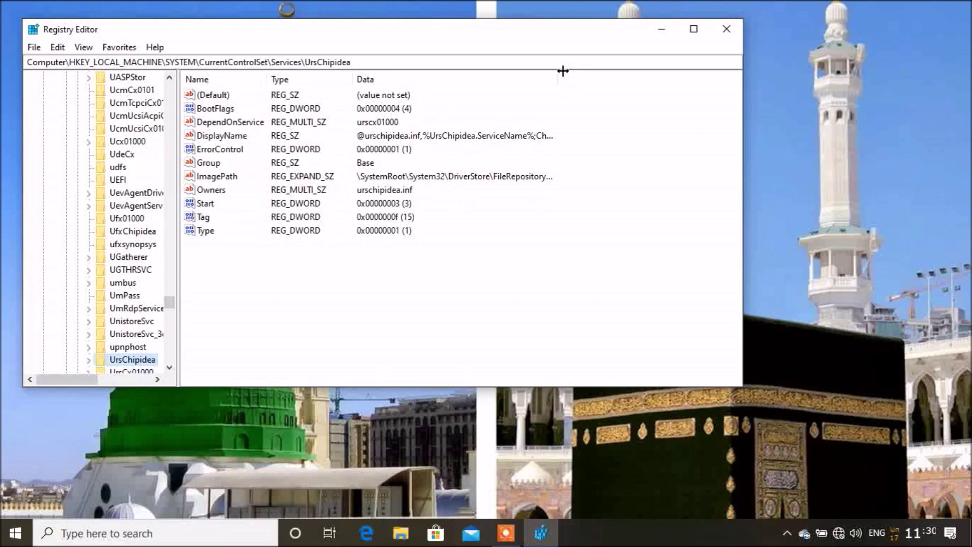
key("Down")
key("Down")
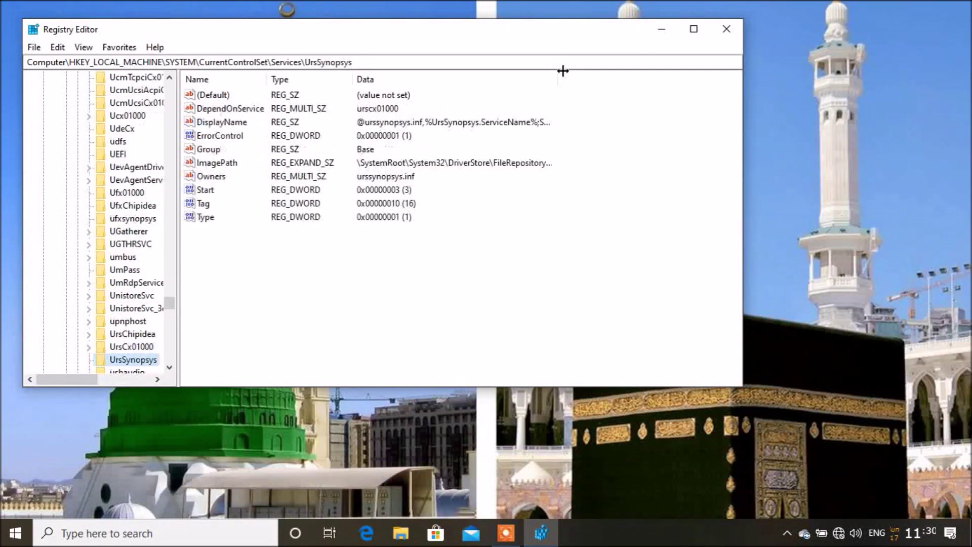
key("Down")
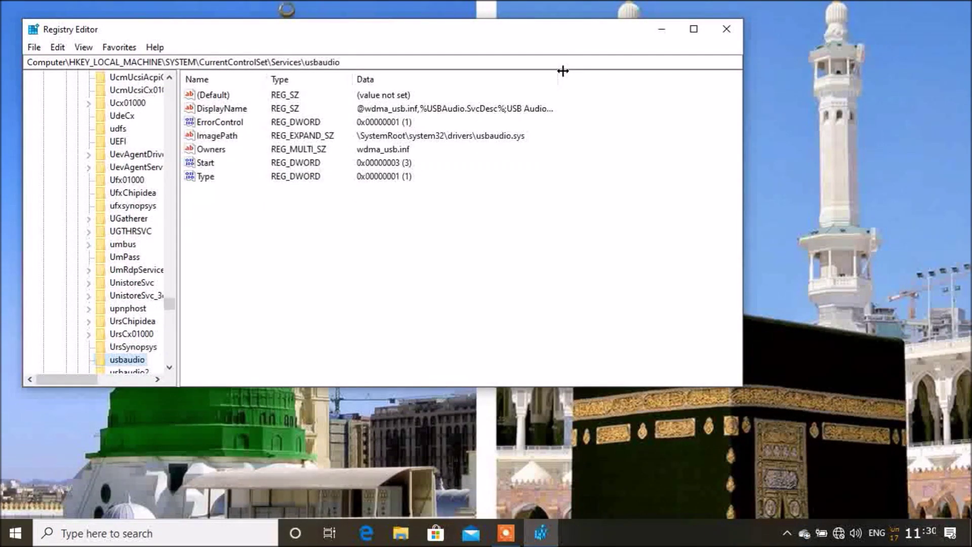
key("Down")
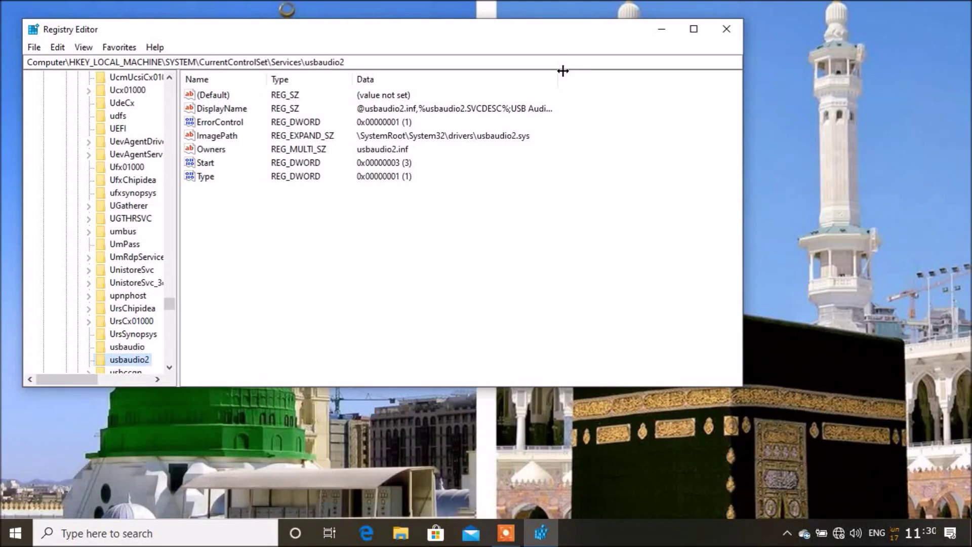
key("Down")
key("Down")
key("Down")
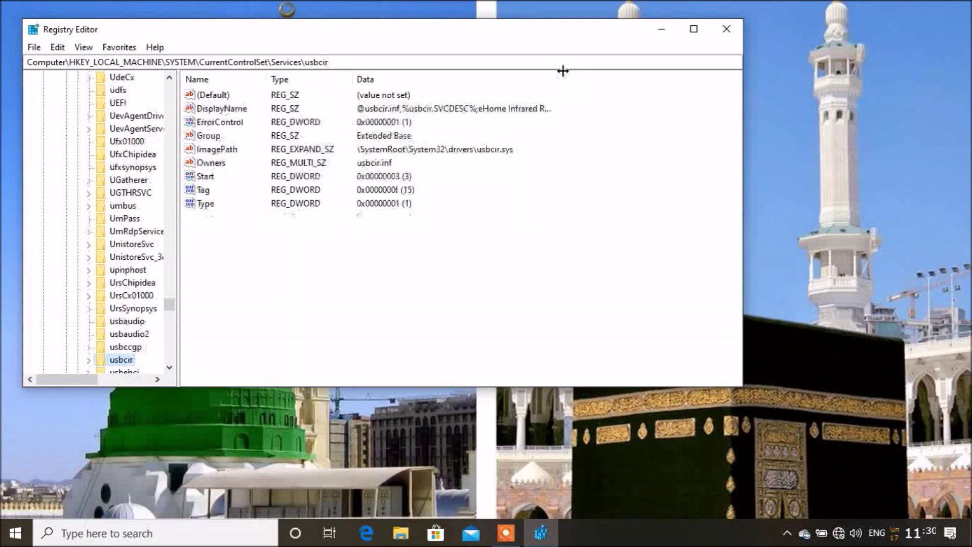
key("Down")
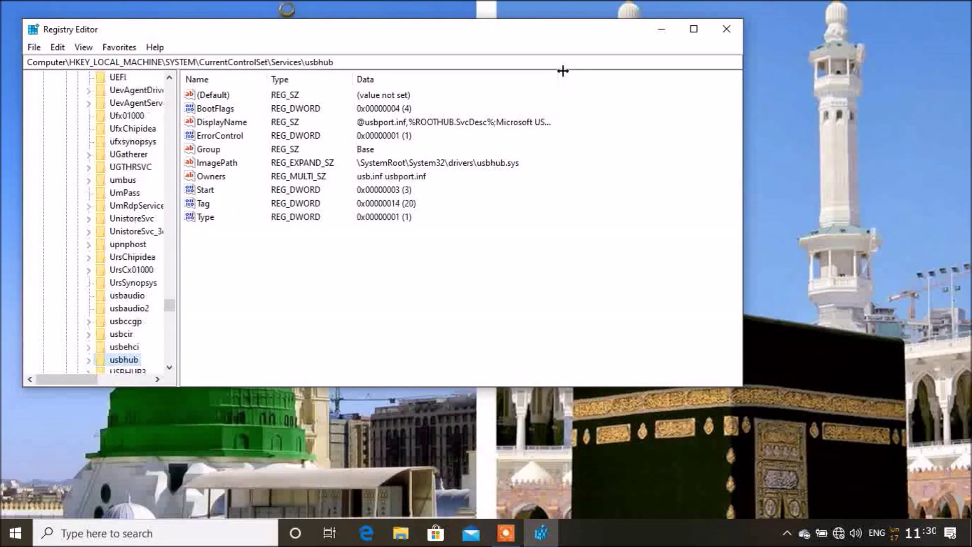
key("Down")
key("Down")
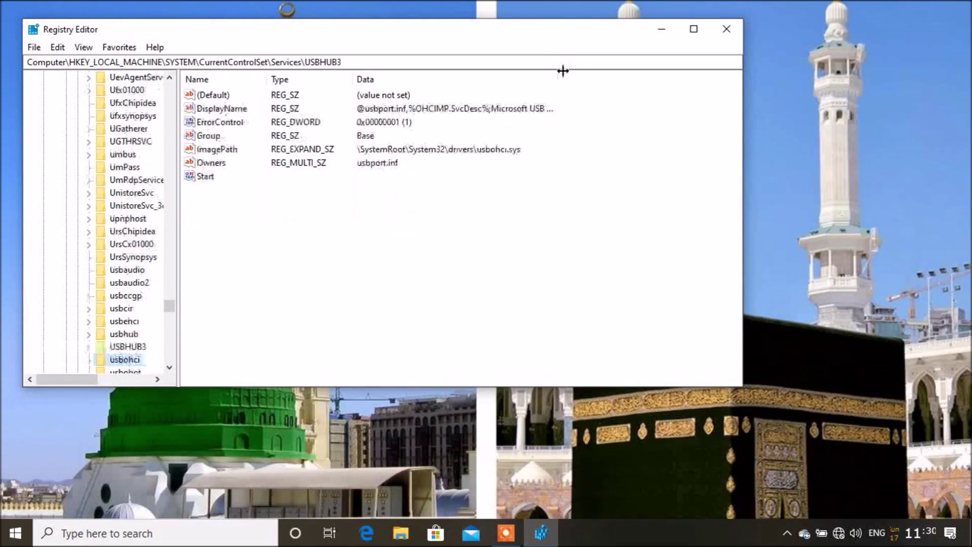
key("Down")
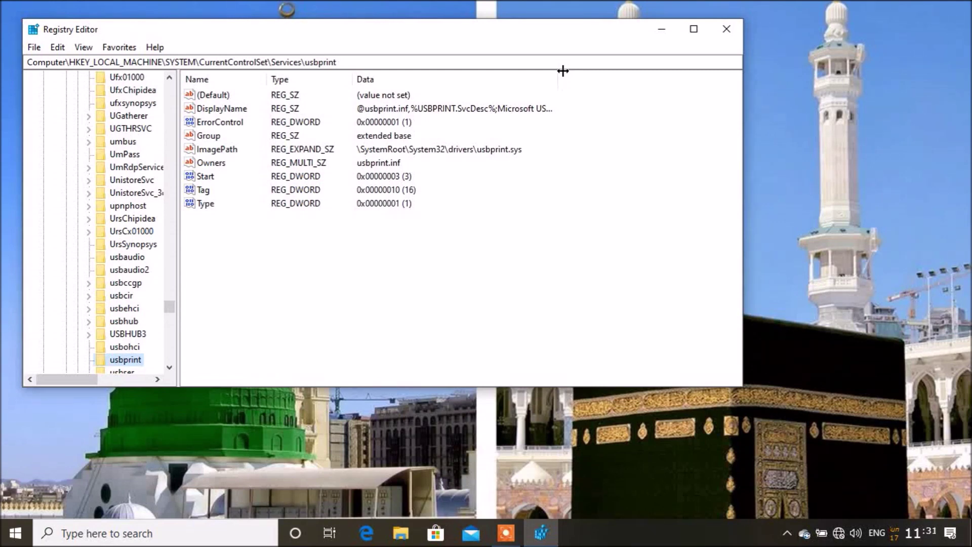
key("Down")
key("Down")
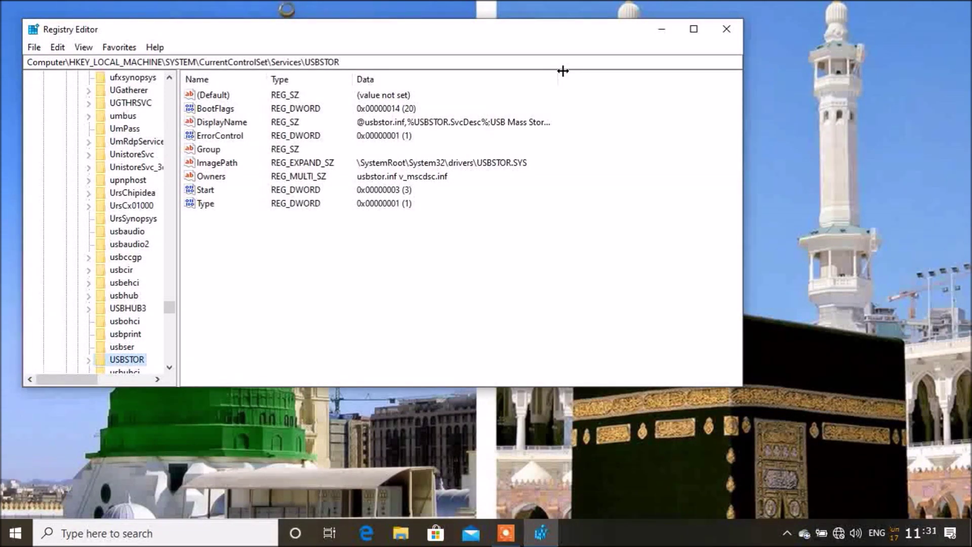
Step: In USBSTOR's values list, move past BootFlags and DisplayName to Start and open it for editing
key("Tab")
key("Down")
key("Down")
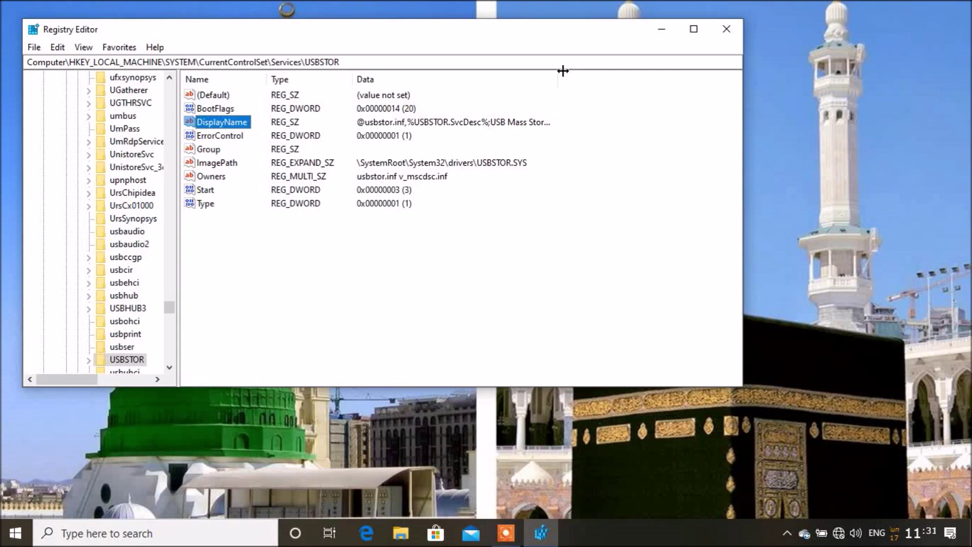
key("Down")
key("Down")
key("Down")
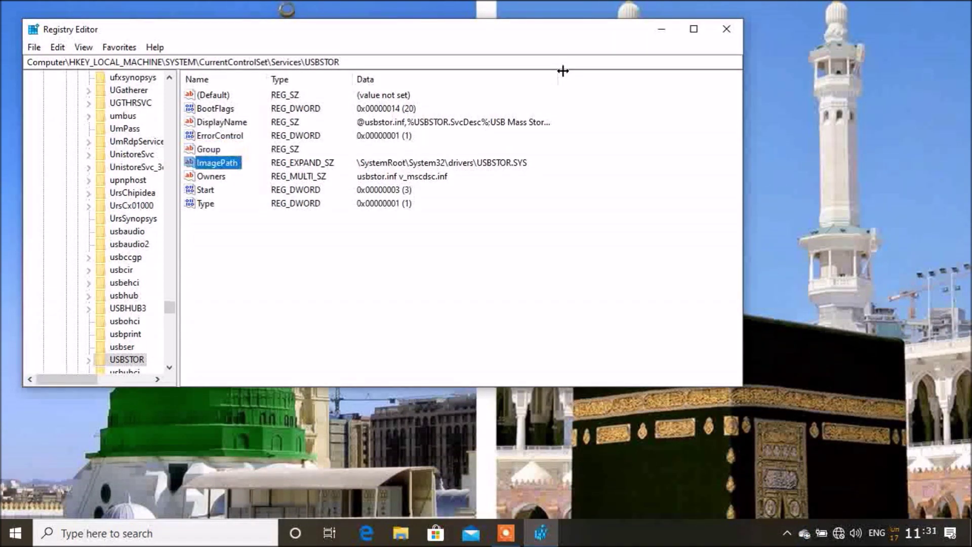
key("Down")
key("Down")
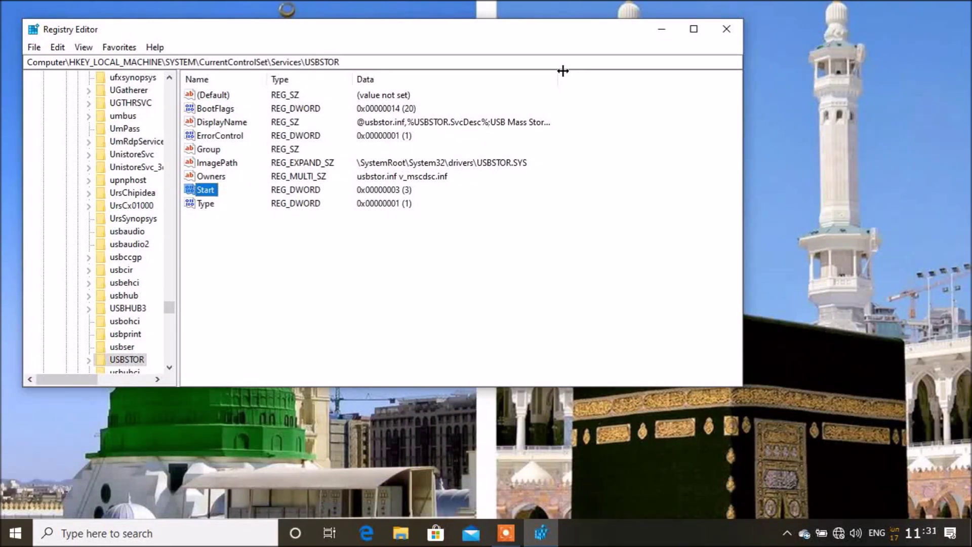
key("Return")
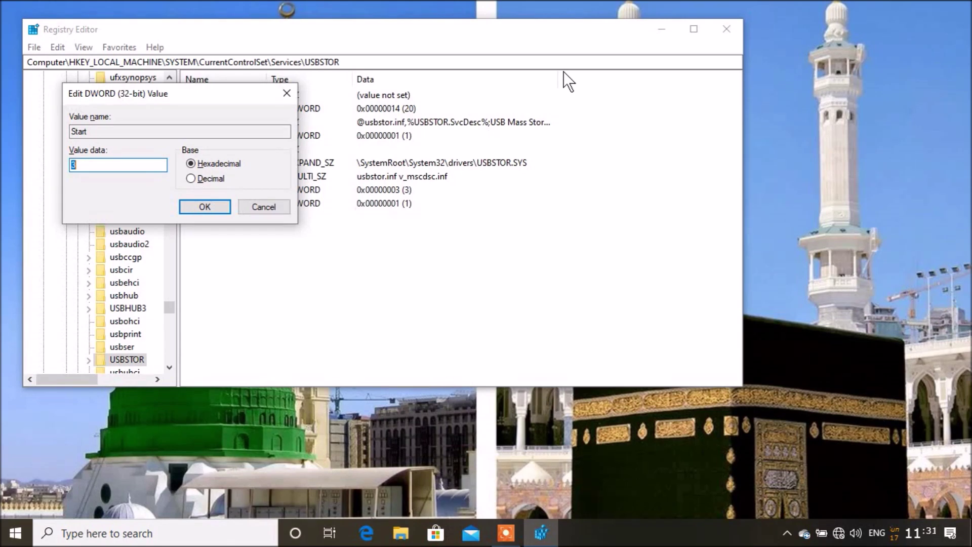
Step: Replace the Start value data 3 with 4, confirm it, and exit Registry Editor
key("BackSpace")
type("4")
key("Return")
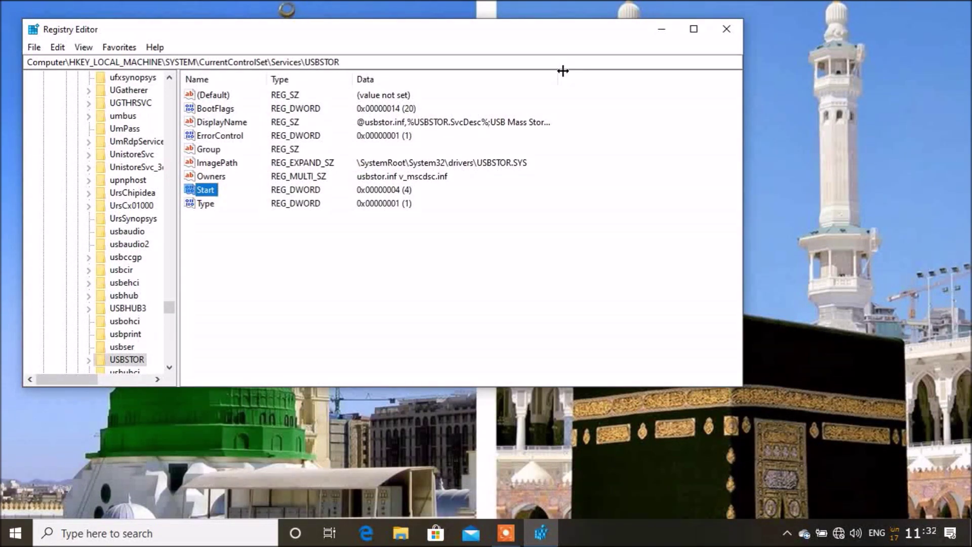
key("alt+F4")
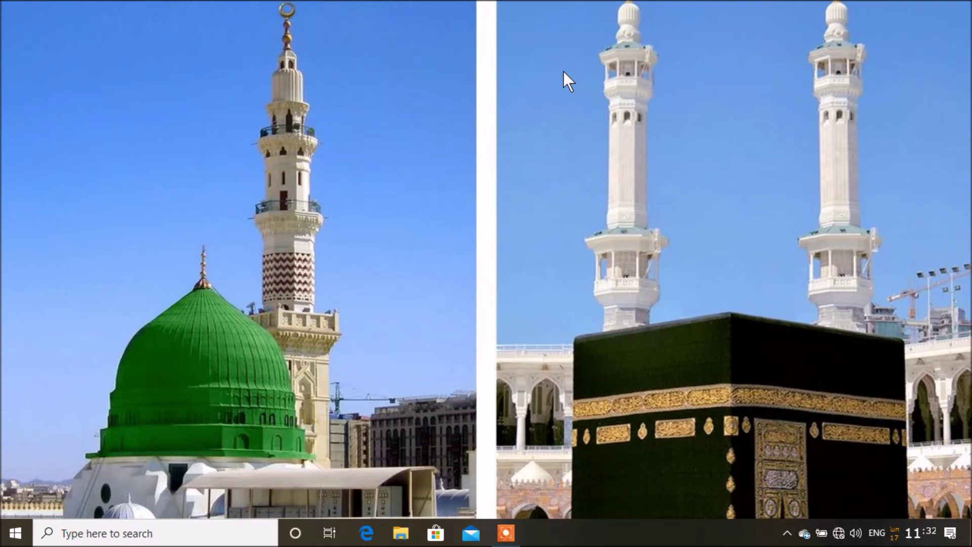
Step: Search 'th' from the Start menu to open This PC and check its drives
key("super")
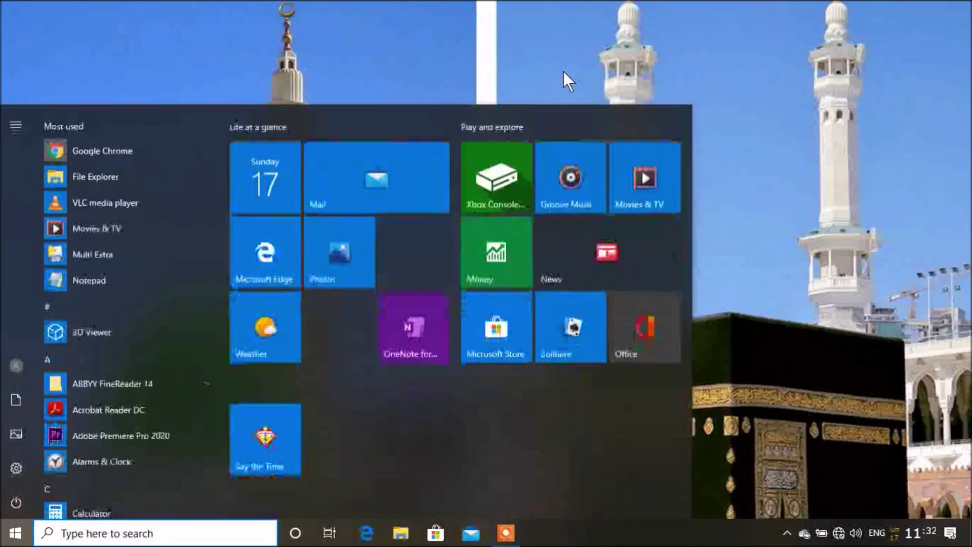
type("th")
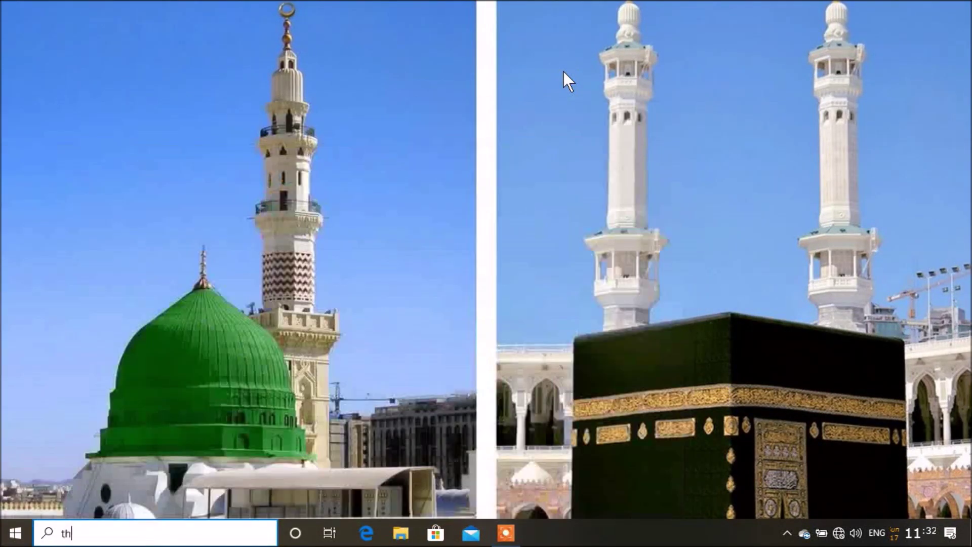
key("Escape")
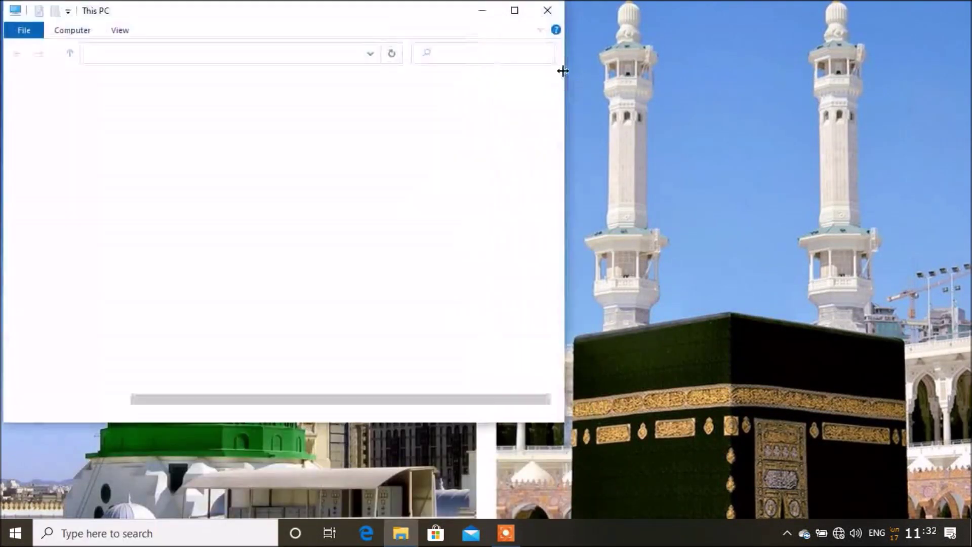